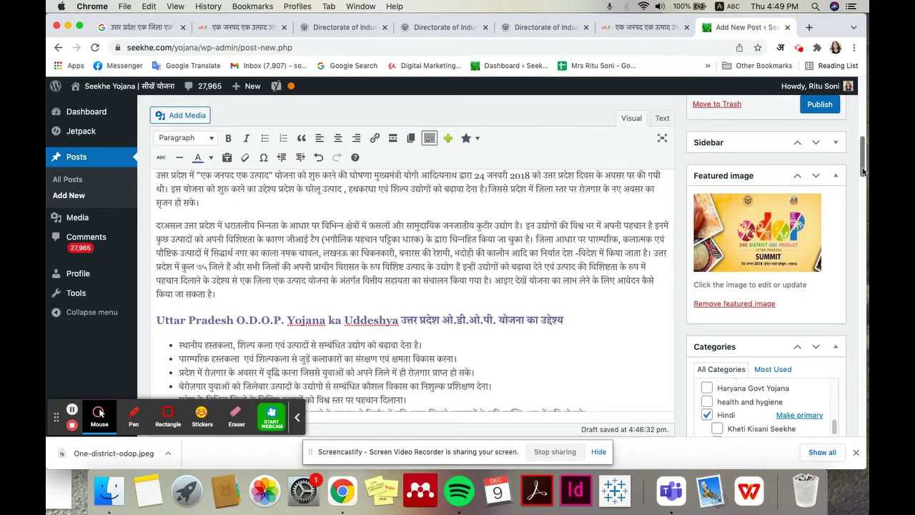
- Review the draft post's ODOP scheme objectives, financial aid amount table, eligibility and required documents sections
drag(863, 171, 865, 189)
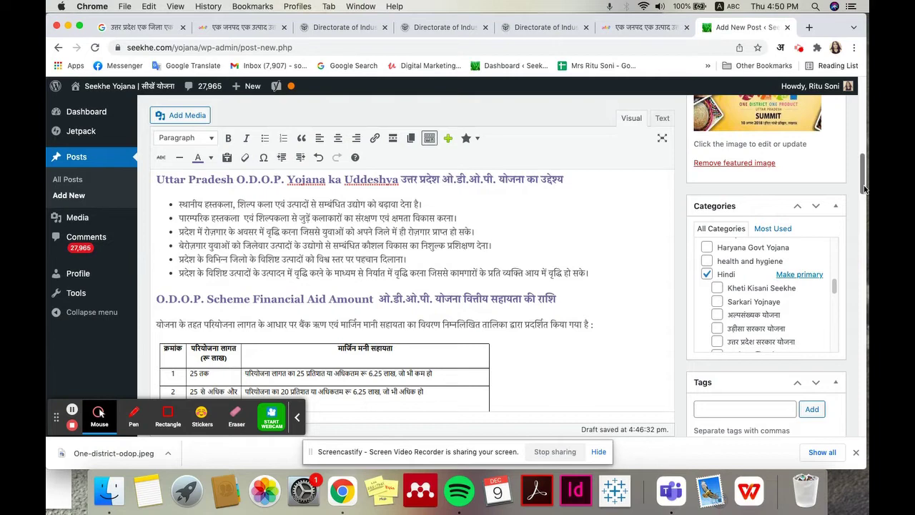
drag(865, 189, 866, 193)
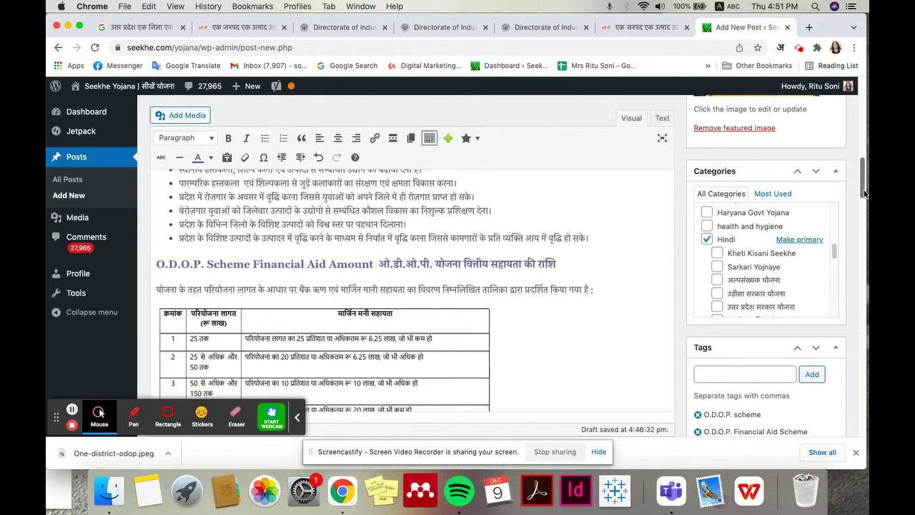
drag(864, 194, 864, 203)
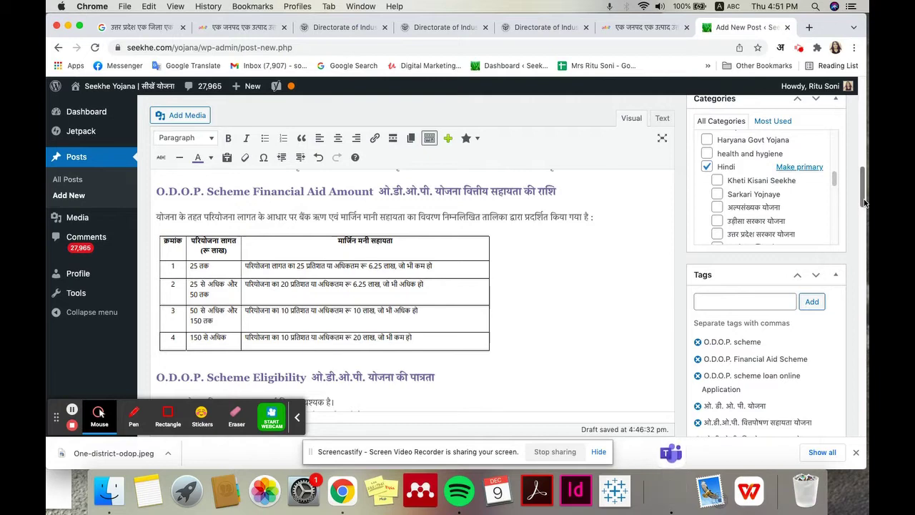
drag(864, 203, 864, 227)
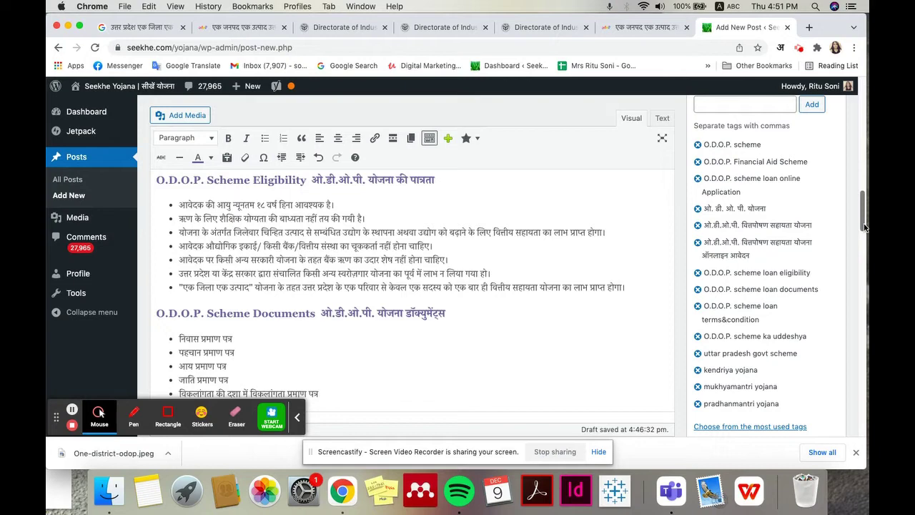
drag(864, 227, 864, 233)
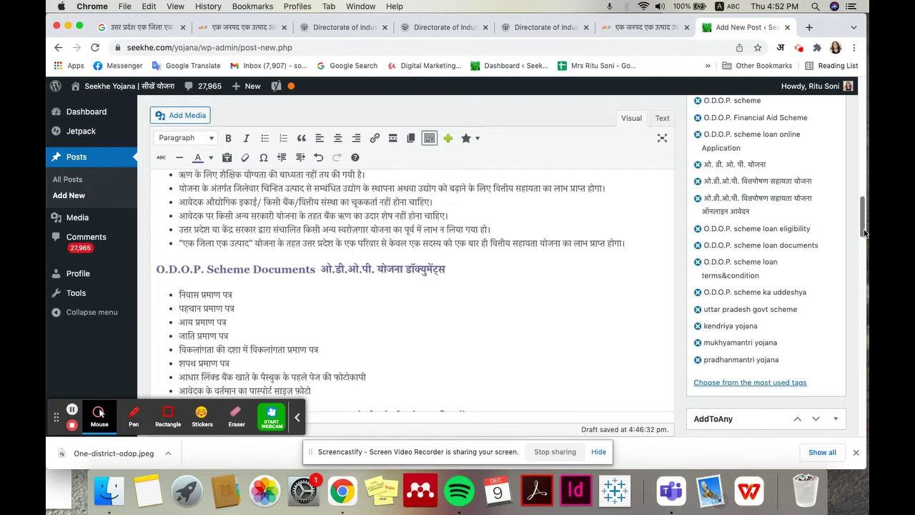
drag(864, 233, 864, 239)
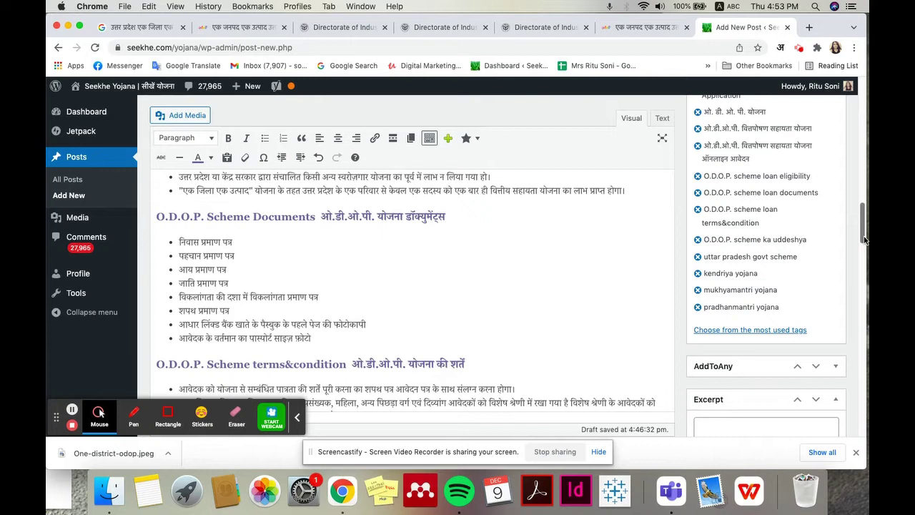
click(864, 241)
drag(864, 241, 864, 246)
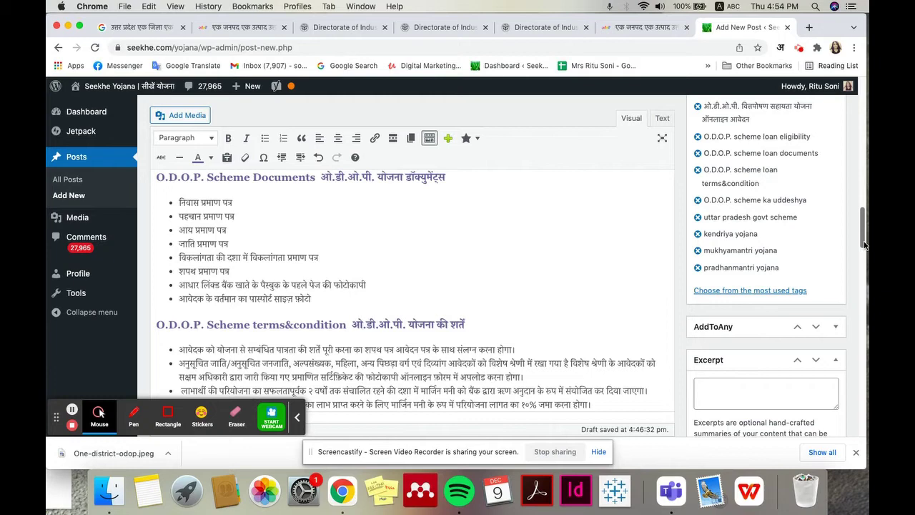
- Review the draft's ODOP terms and conditions and online application sections, going back once to the financial aid table
click(864, 245)
drag(864, 244, 865, 263)
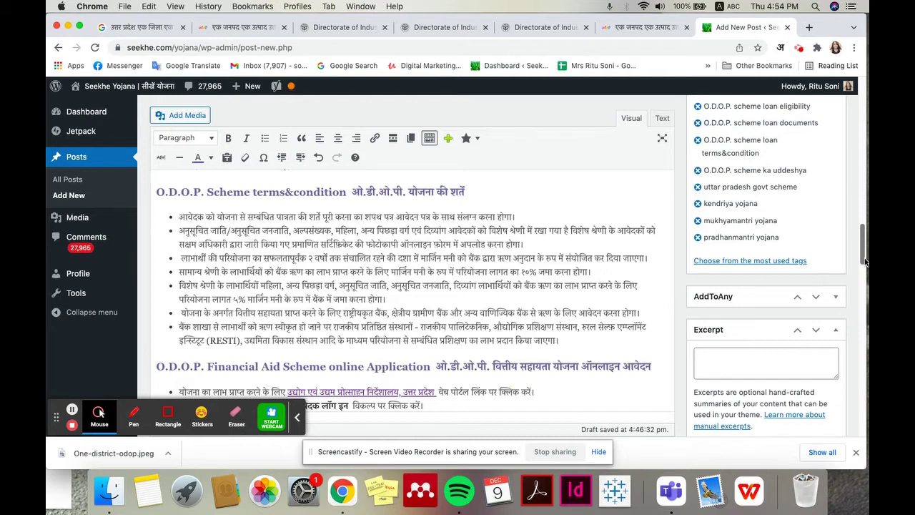
drag(866, 263, 865, 265)
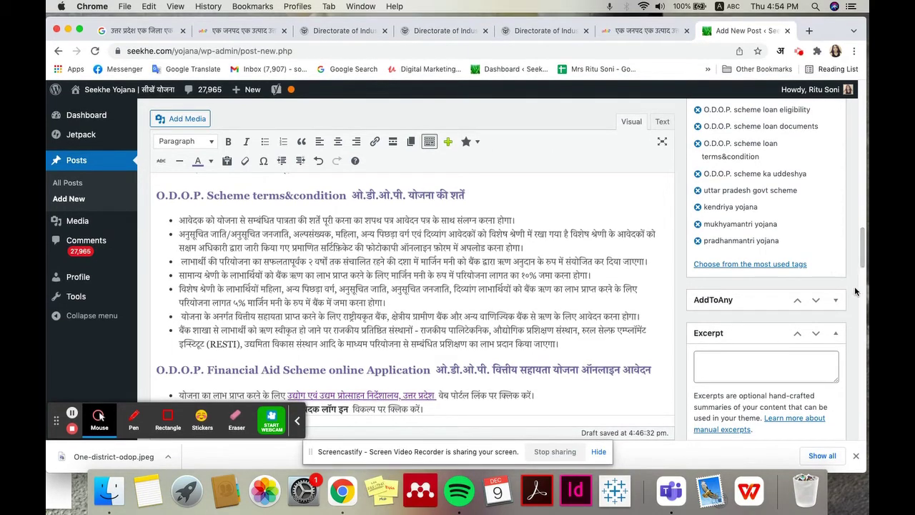
drag(863, 263, 863, 273)
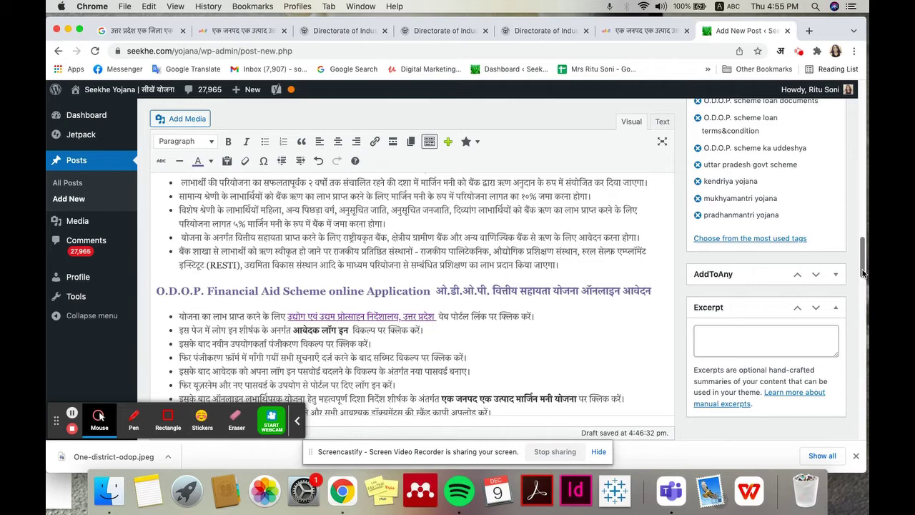
click(863, 272)
drag(863, 272, 863, 279)
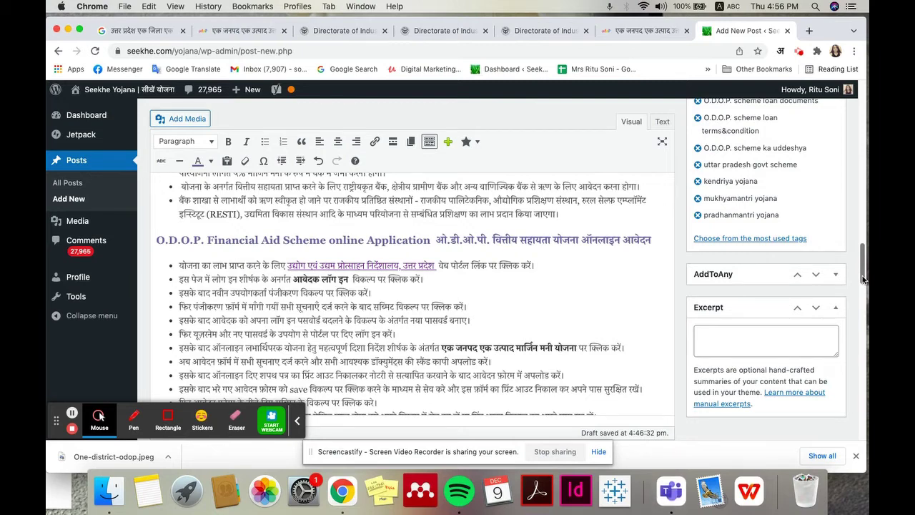
drag(863, 278, 866, 210)
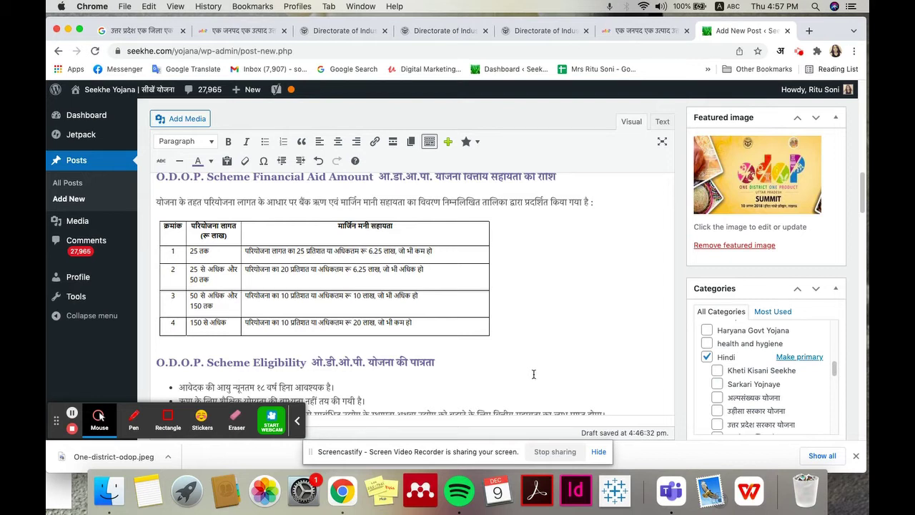
click(864, 208)
drag(863, 208, 867, 285)
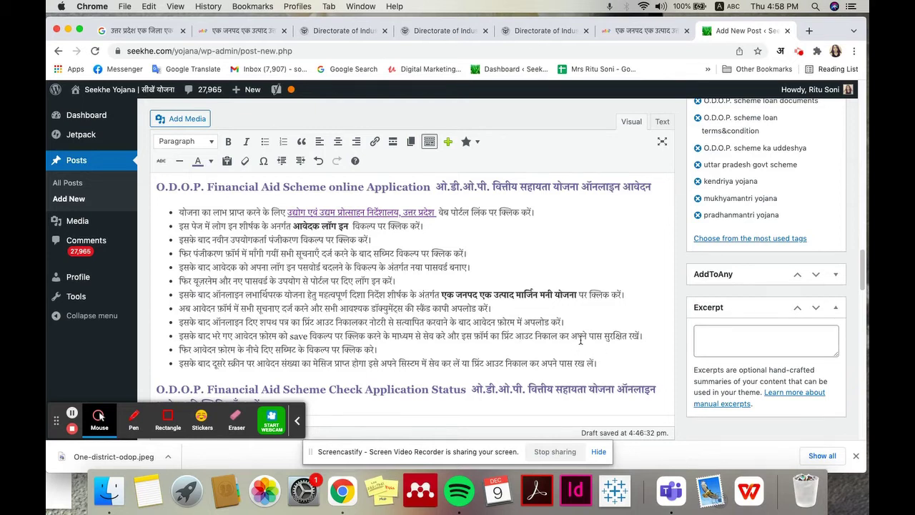
- View the Google results for the ODOP scheme and the online application options (ऑनलाइन आवेदन करें) on the odopup.in site
click(128, 30)
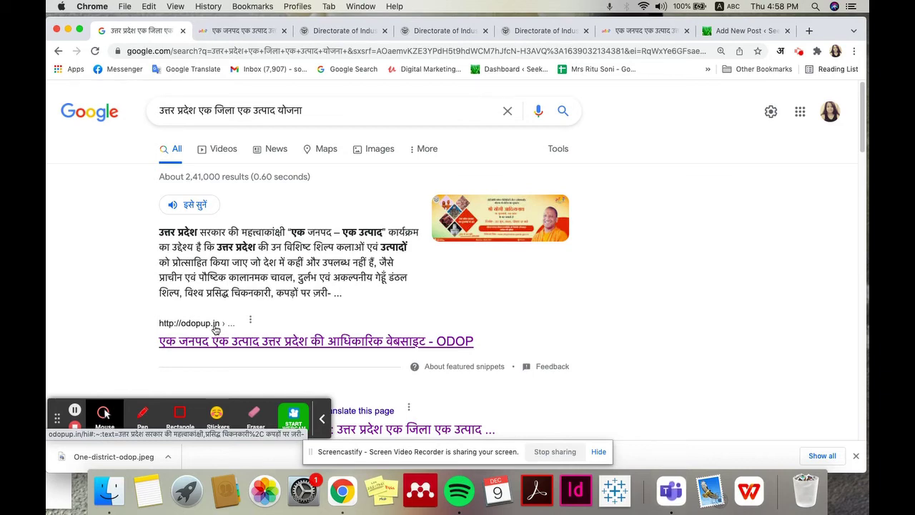
click(255, 34)
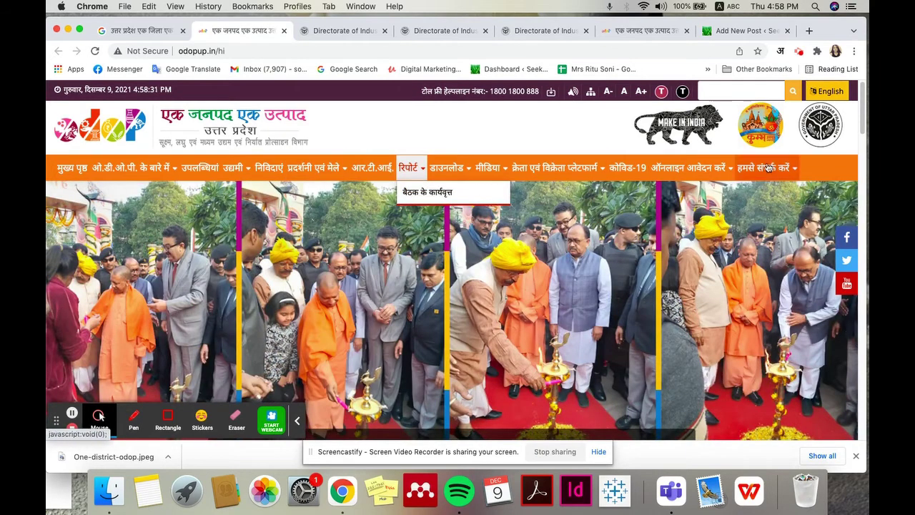
mouse_move(719, 170)
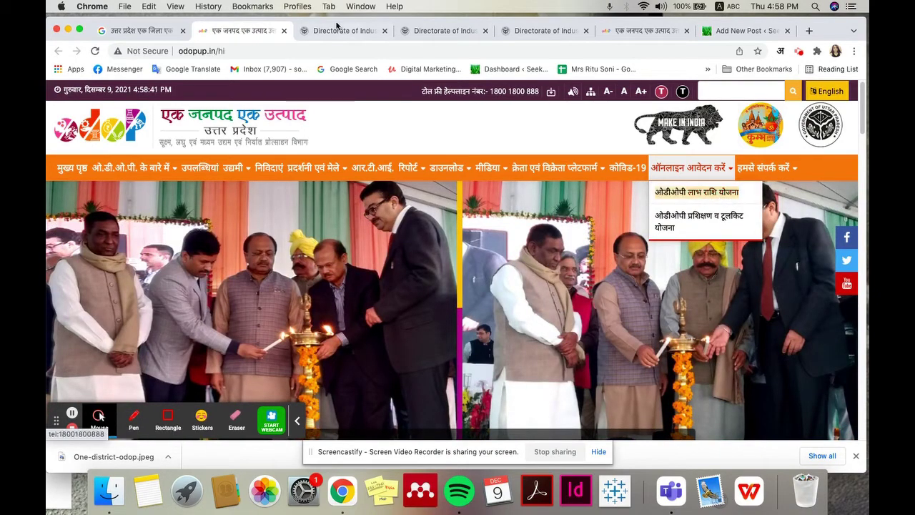
- Examine the ODOP finance assistance scheme on the Directorate of Industries portal and open the new user registration form (नवीन उपयोगकर्ता पंजीकरण)
click(343, 31)
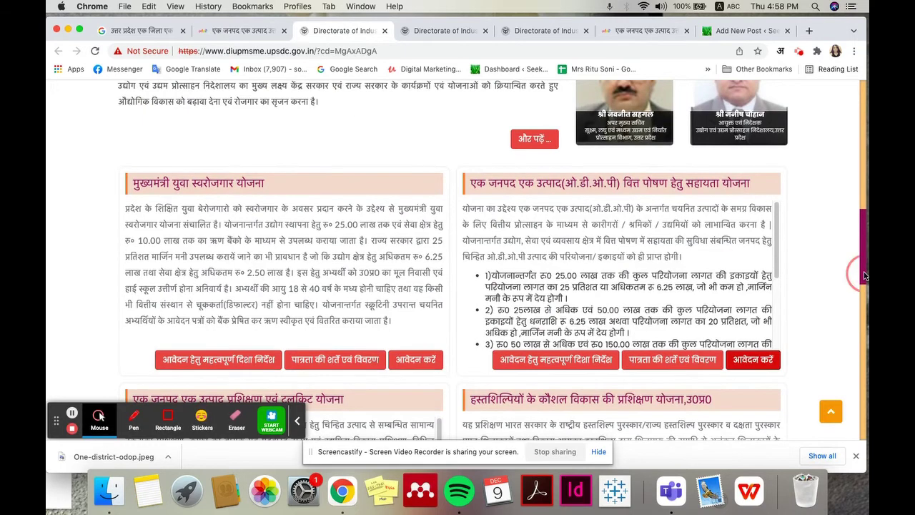
drag(863, 276, 864, 284)
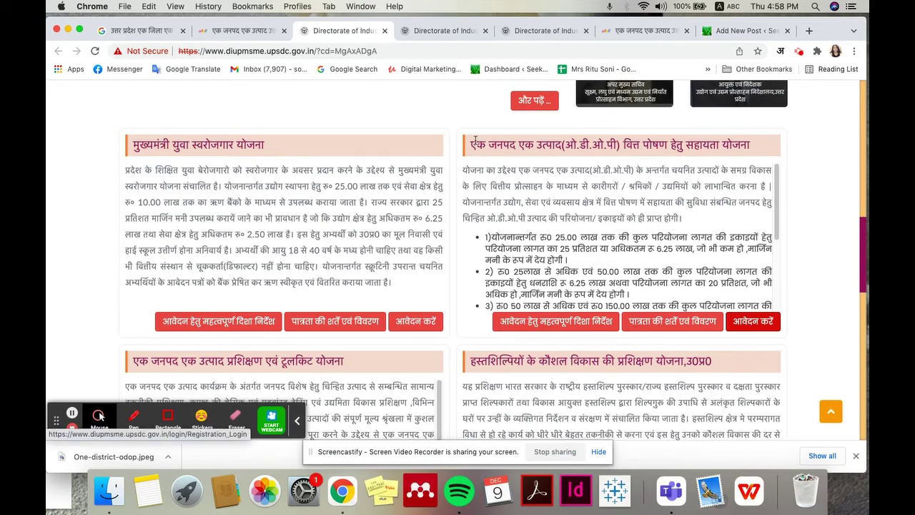
click(449, 30)
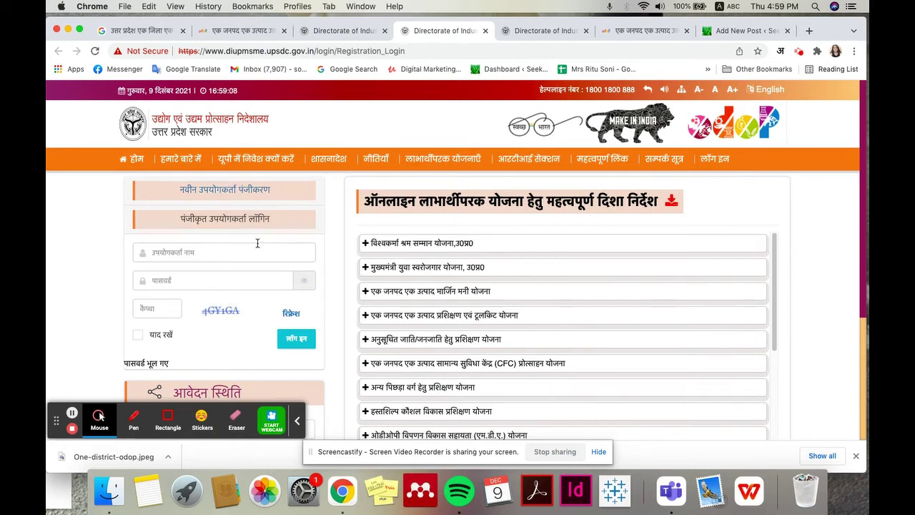
click(231, 193)
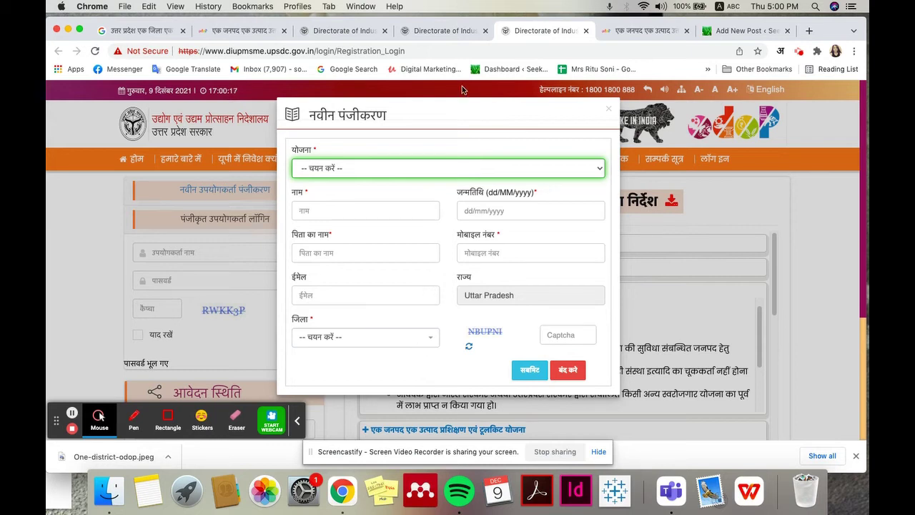
click(443, 31)
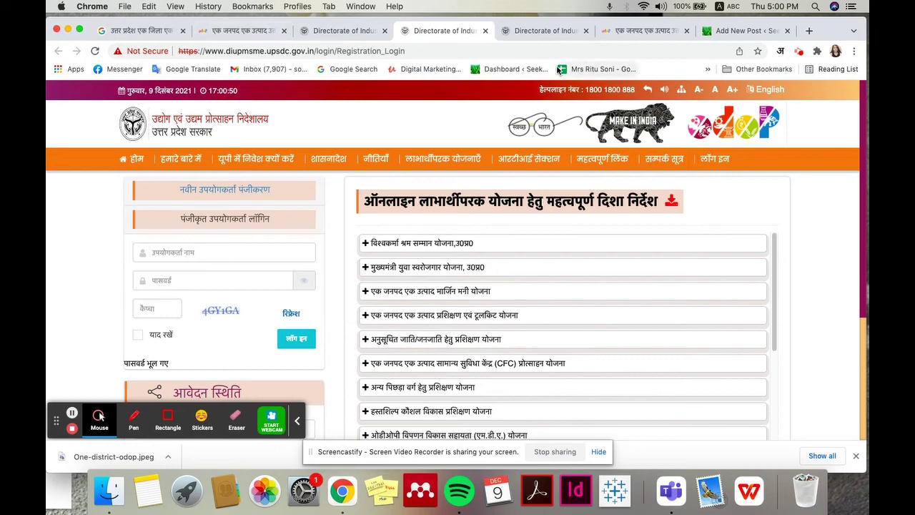
- Return to the draft post and read the remaining online application steps and the Check Application Status section
click(707, 30)
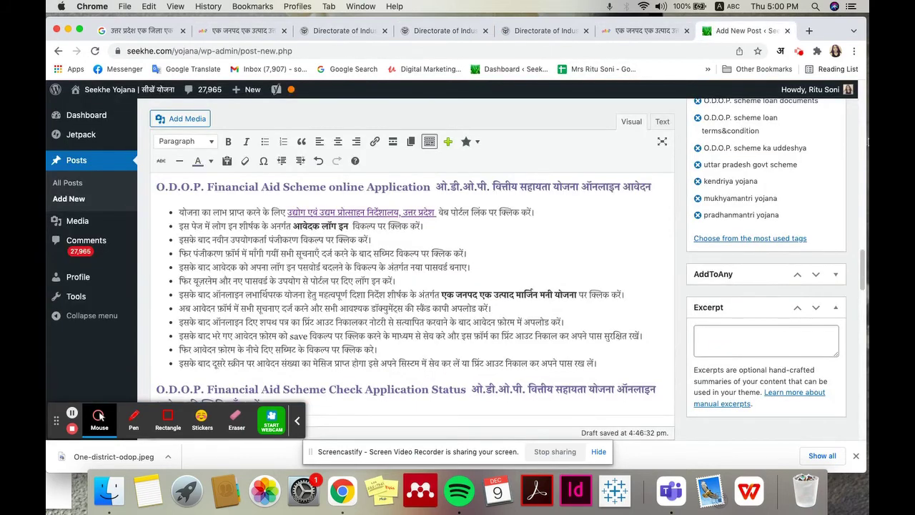
click(864, 266)
drag(864, 266, 864, 275)
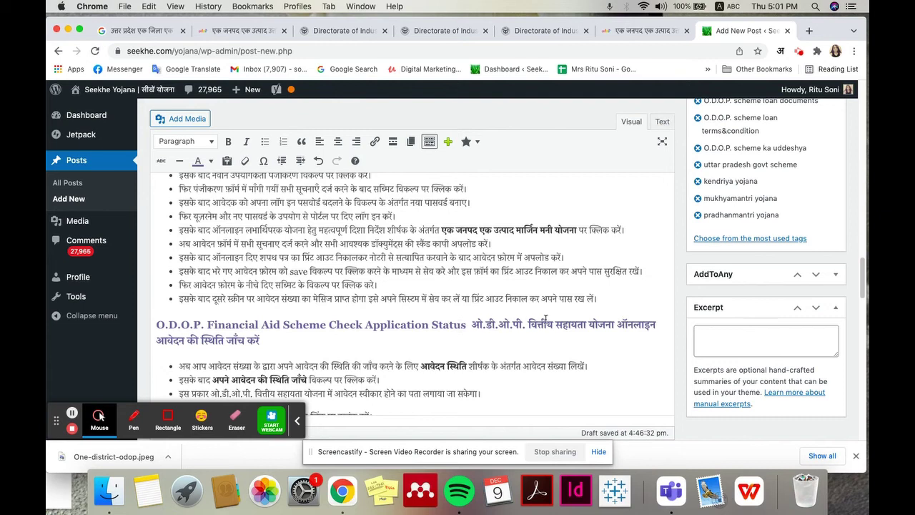
click(646, 314)
click(863, 298)
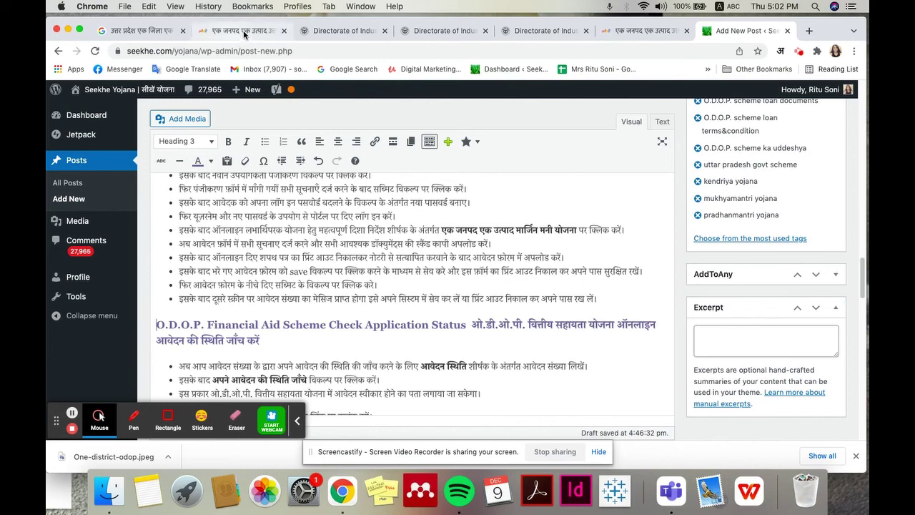
- Locate the application status section (आवेदन स्थिति) on the Directorate of Industries login page
click(428, 33)
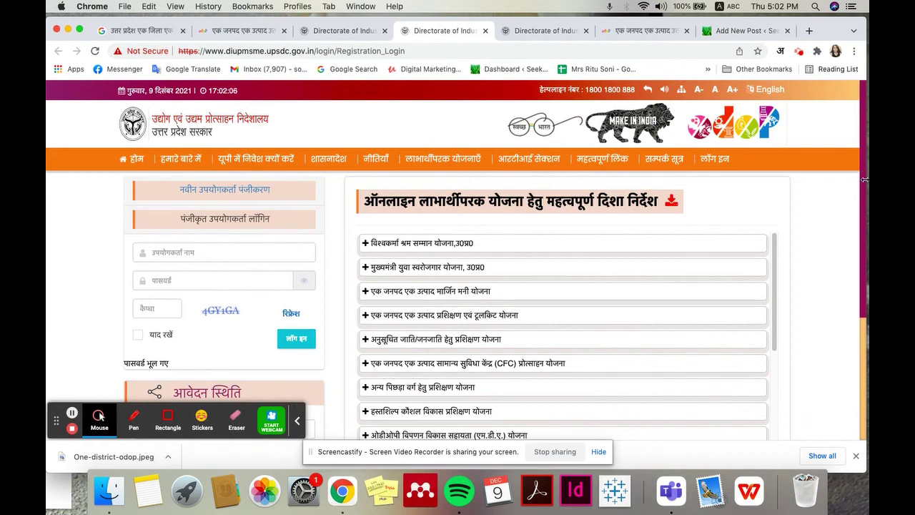
scroll(862, 192, down, 5)
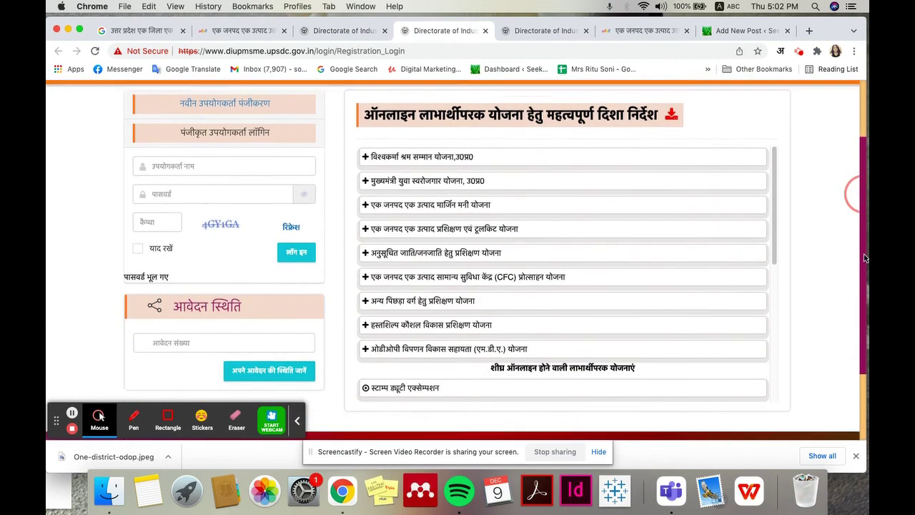